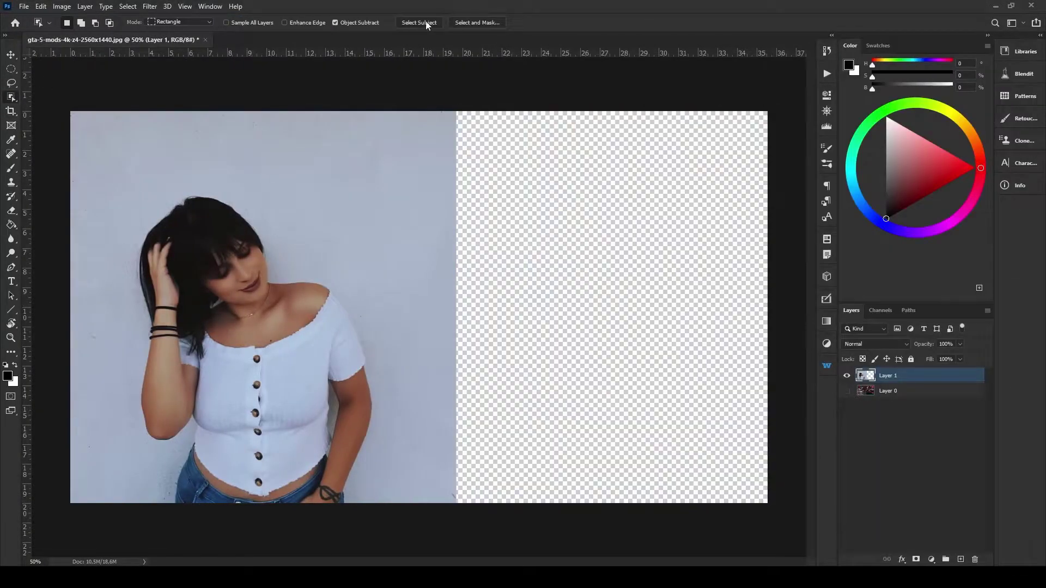
Select the woman with Select Subject, smooth and feather the edge, and show the street layer.
{"action": "left_click", "coordinate": [426, 24]}
{"action": "left_click", "coordinate": [477, 22]}
{"action": "left_click", "coordinate": [1001, 293]}
{"action": "type", "text": "48"}
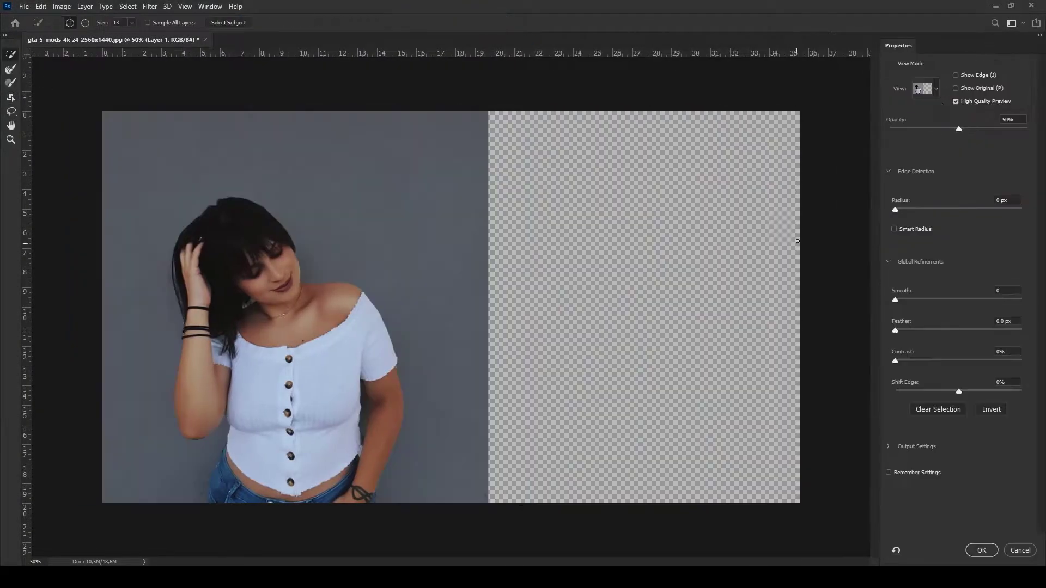
{"action": "left_click", "coordinate": [936, 89]}
{"action": "left_click", "coordinate": [921, 183]}
{"action": "left_click_drag", "start_coordinate": [895, 330], "coordinate": [920, 331]}
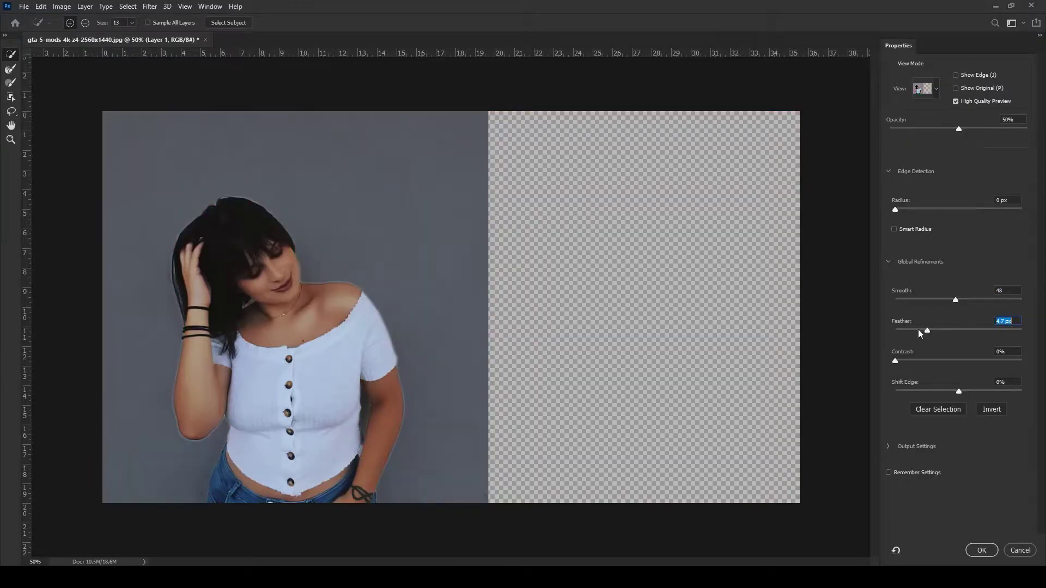
{"action": "left_click", "coordinate": [981, 551]}
{"action": "left_click", "coordinate": [846, 391]}
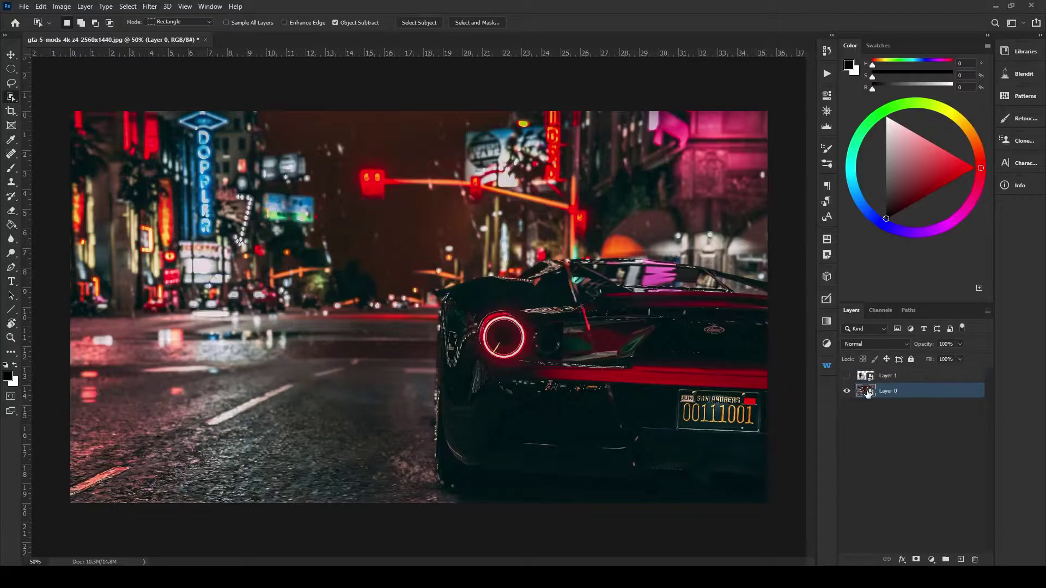
Isolate the woman on Layer 1, then apply Surface Blur and step back to Unsharp Mask.
{"action": "left_click", "coordinate": [846, 376]}
{"action": "left_click", "coordinate": [847, 390]}
{"action": "left_click", "coordinate": [866, 376]}
{"action": "key", "text": "h"}
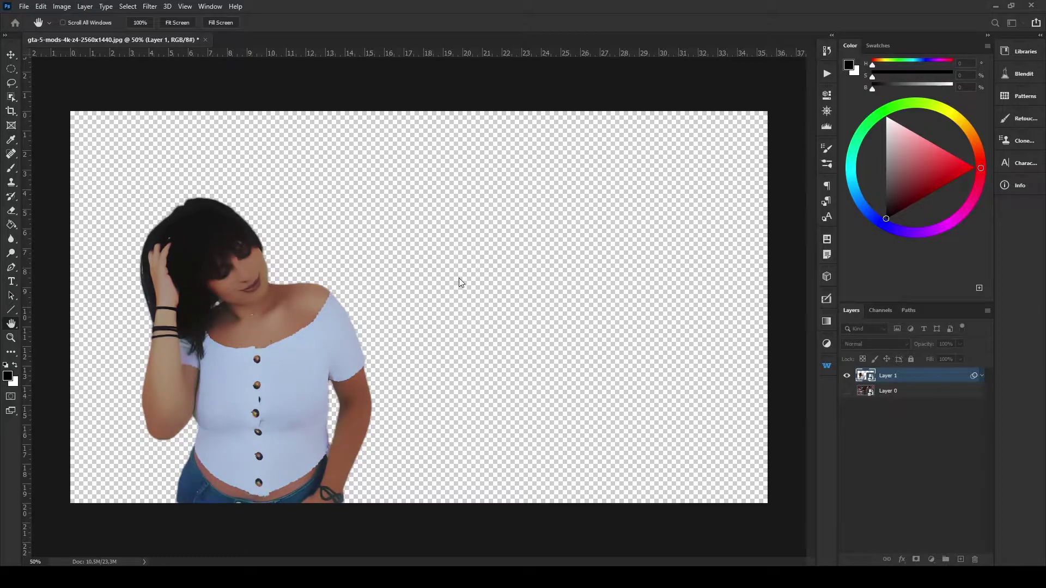
{"action": "key", "text": "w"}
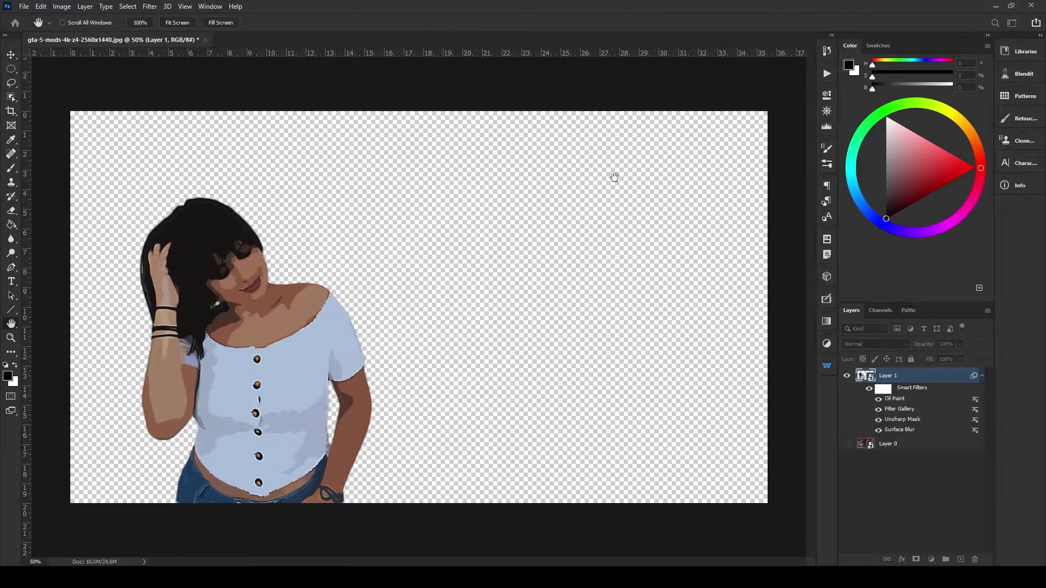
{"action": "key", "text": "ctrl+z"}
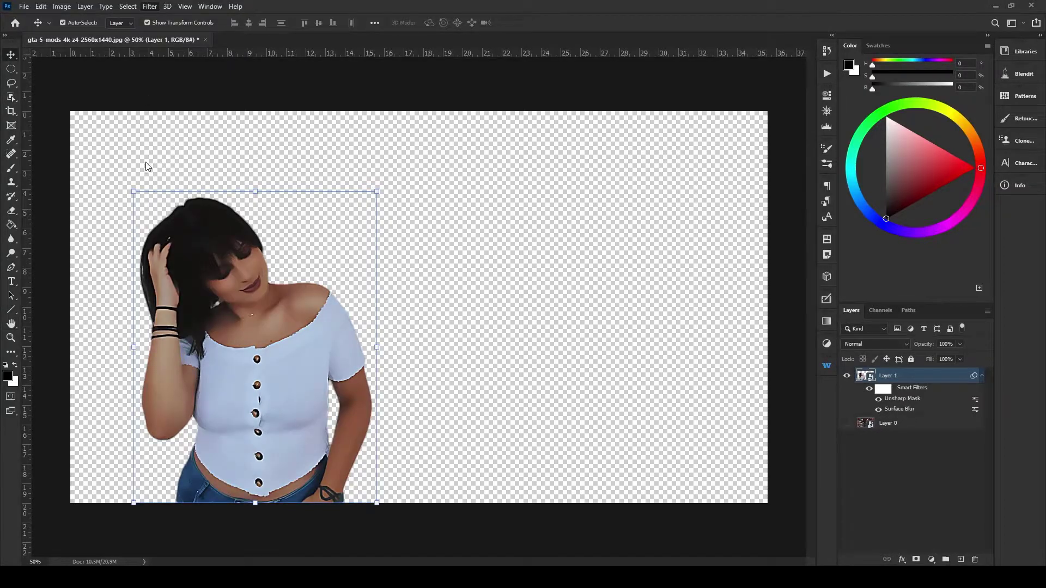
Restore the Diffuse, Oil Paint and Reduce Noise smart filters on the woman's layer.
{"action": "key", "text": "ctrl+shift+z"}
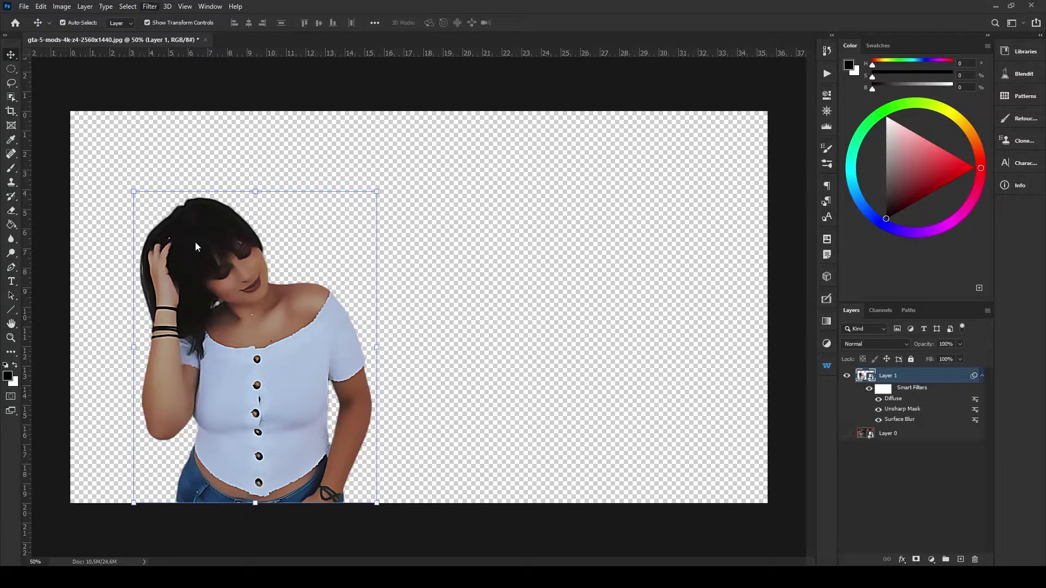
{"action": "key", "text": "ctrl+shift+z"}
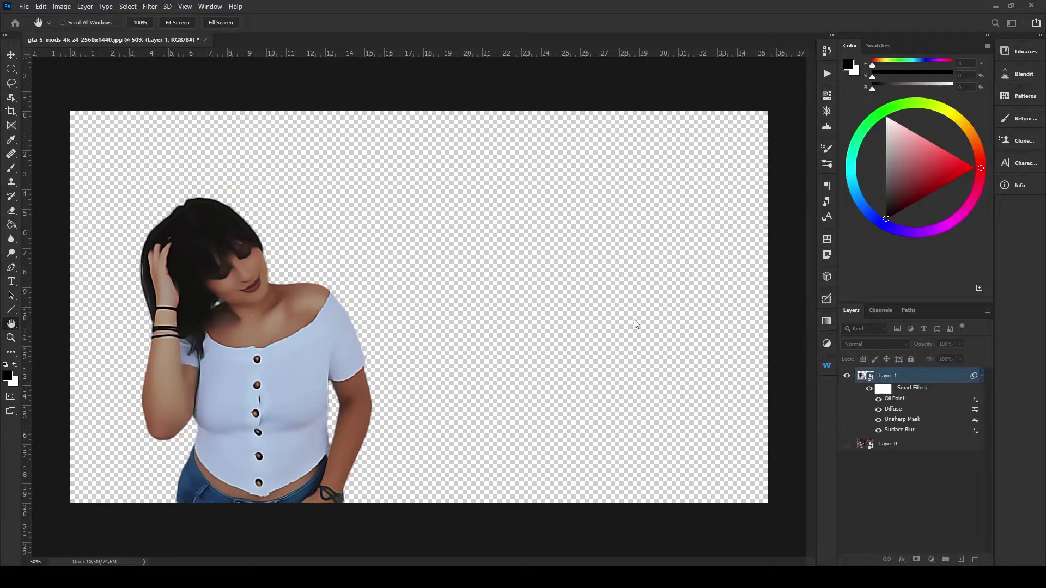
{"action": "key", "text": "ctrl+shift+z"}
{"action": "key", "text": "ctrl+shift+z"}
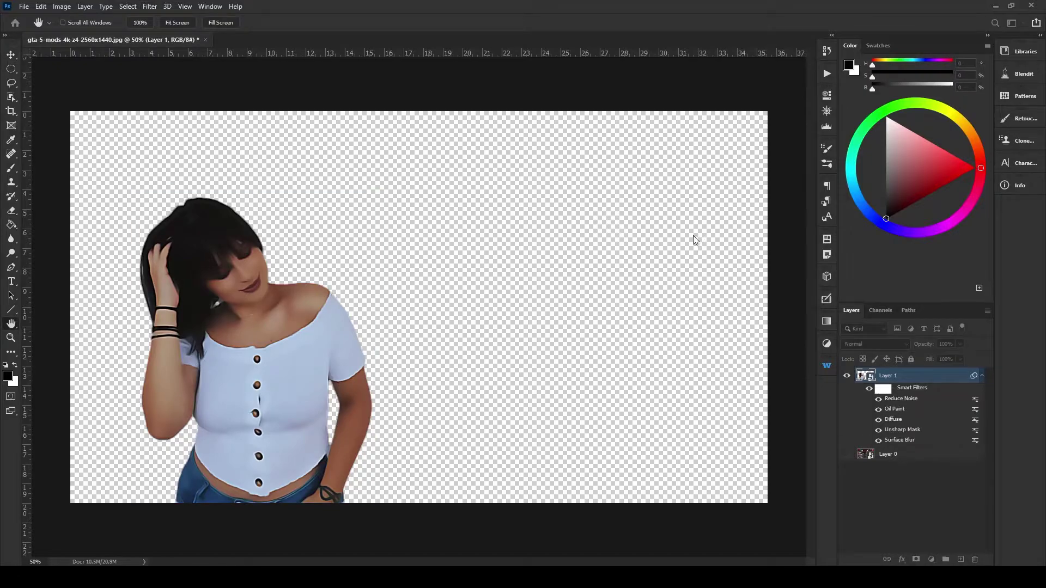
{"action": "key", "text": "ctrl+shift+z"}
{"action": "key", "text": "ctrl+shift+z"}
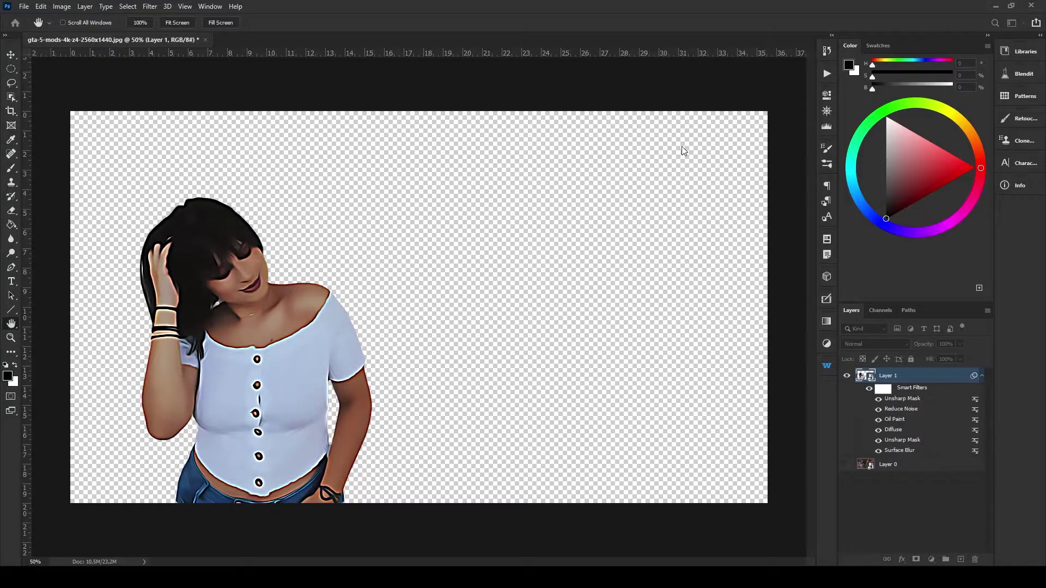
{"action": "key", "text": "v"}
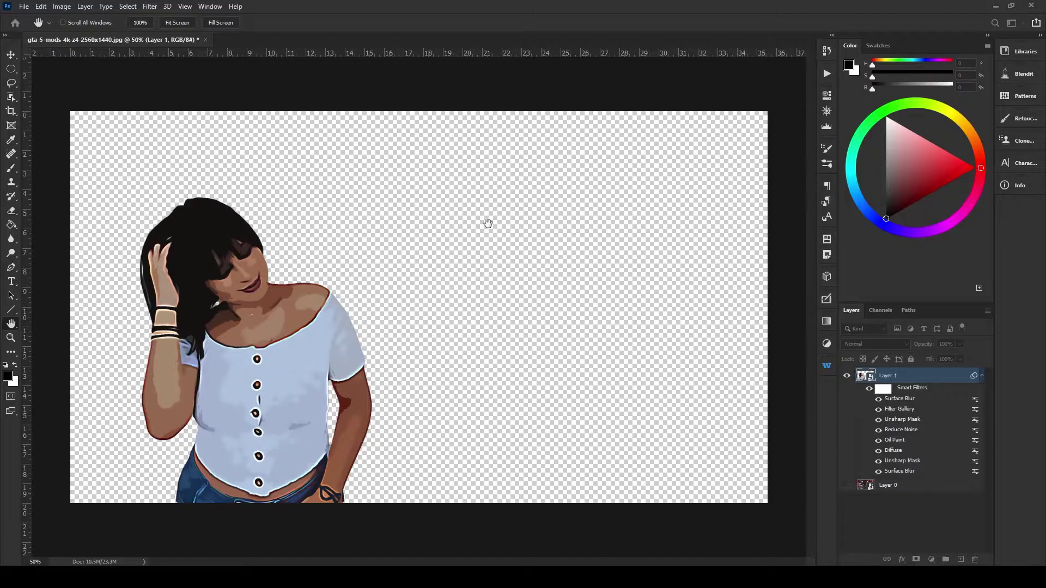
{"action": "key", "text": "v"}
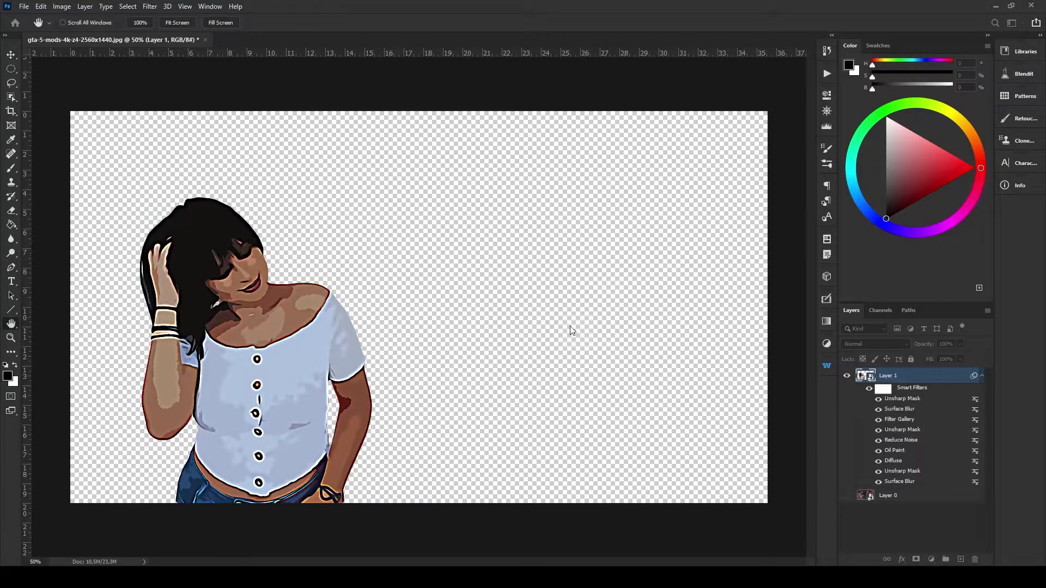
{"action": "key", "text": "Escape"}
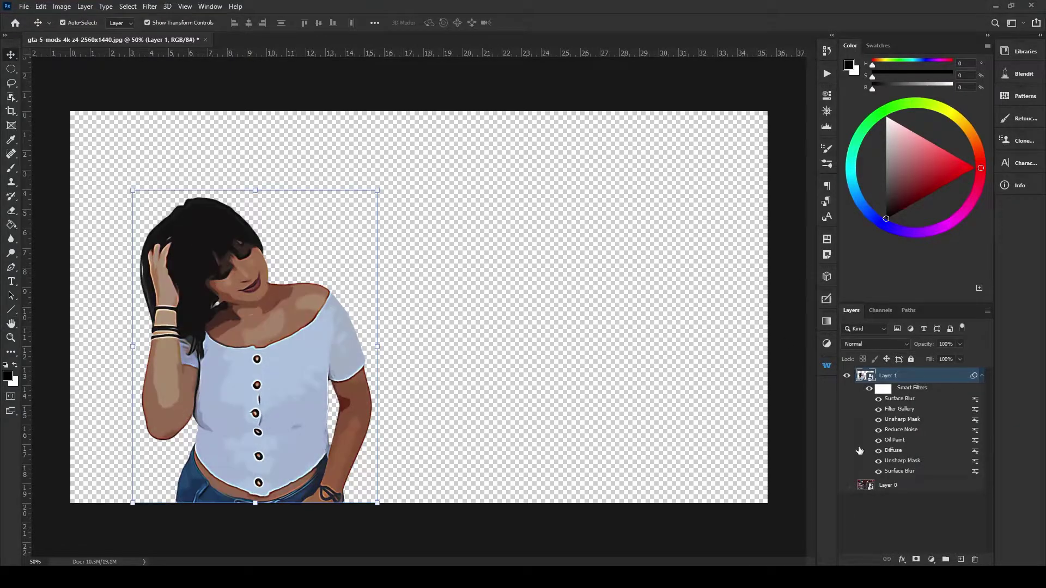
{"action": "key", "text": "ctrl+1"}
Clip the Curves adjustment to the woman's layer, then show and select the street Layer 0.
{"action": "key", "text": "ctrl+0"}
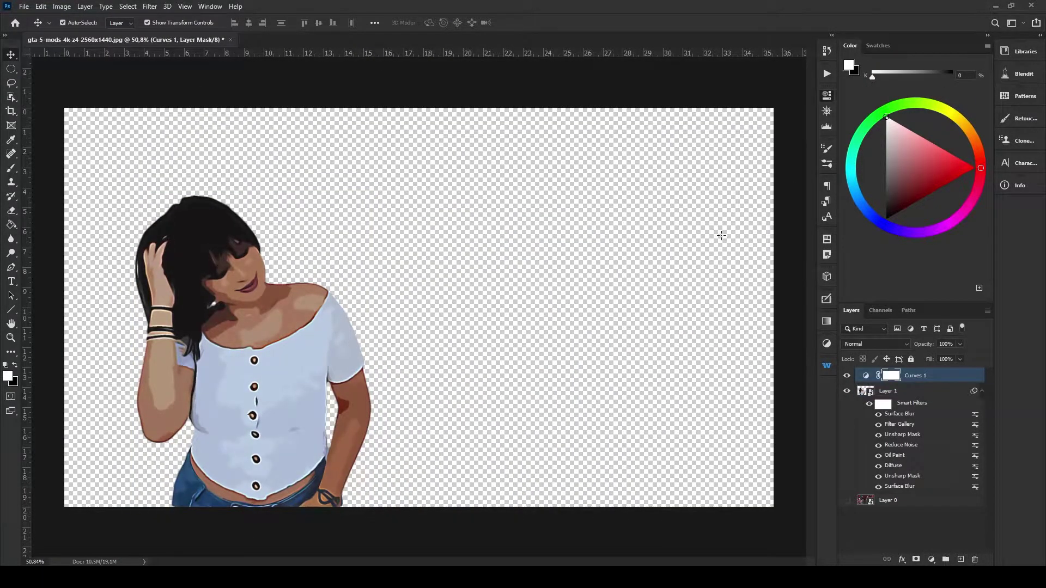
{"action": "left_click", "coordinate": [888, 383], "text": "alt"}
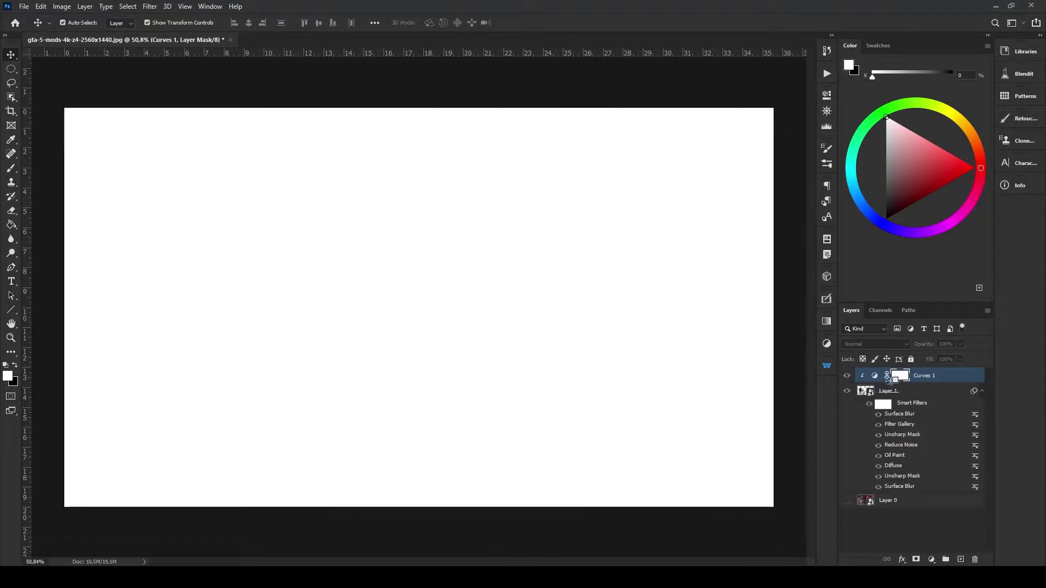
{"action": "left_click", "coordinate": [847, 500]}
{"action": "left_click", "coordinate": [893, 500]}
{"action": "key", "text": "h"}
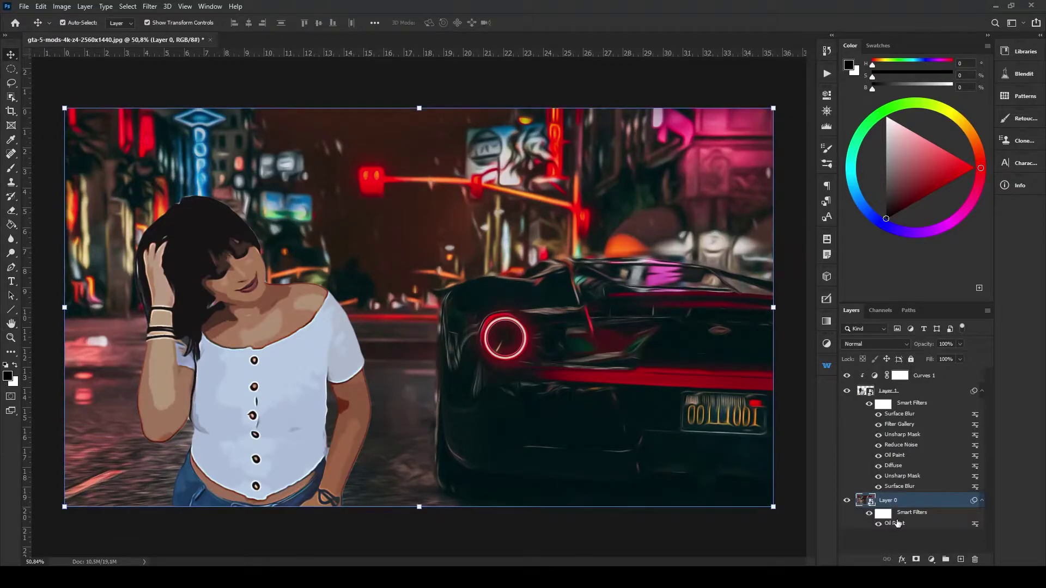
Add a Brightness/Contrast adjustment clipped to the street layer, then select the woman's layer.
{"action": "left_click", "coordinate": [930, 560]}
{"action": "left_click", "coordinate": [903, 433]}
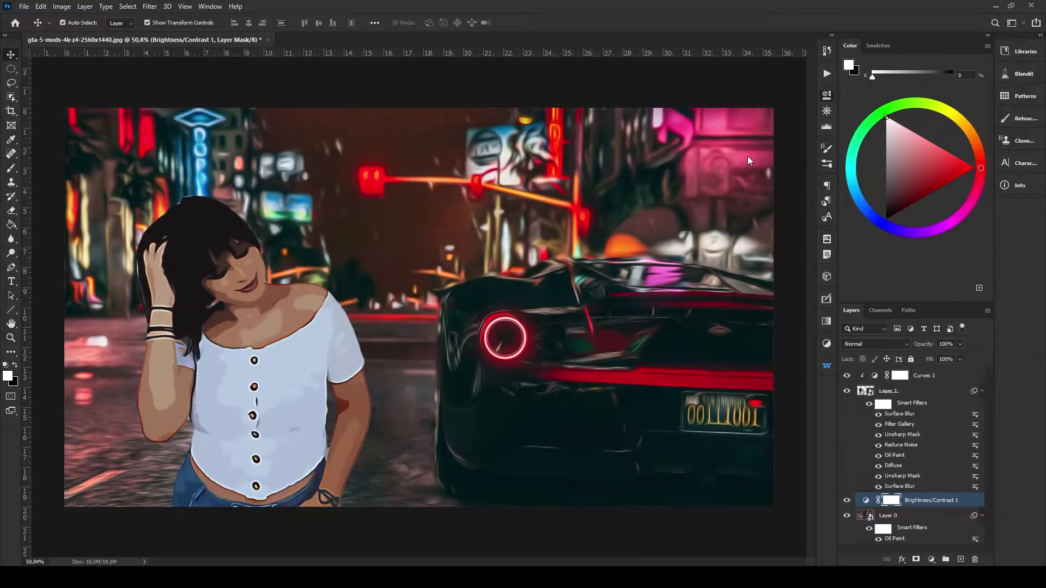
{"action": "key", "text": "ctrl+alt+g"}
{"action": "left_click", "coordinate": [899, 467]}
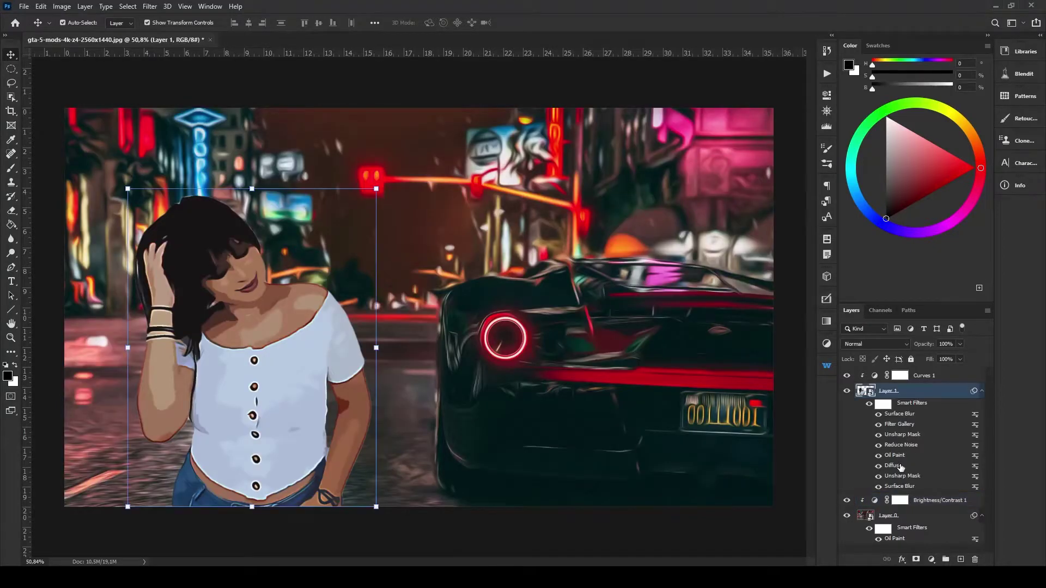
{"action": "key", "text": "space"}
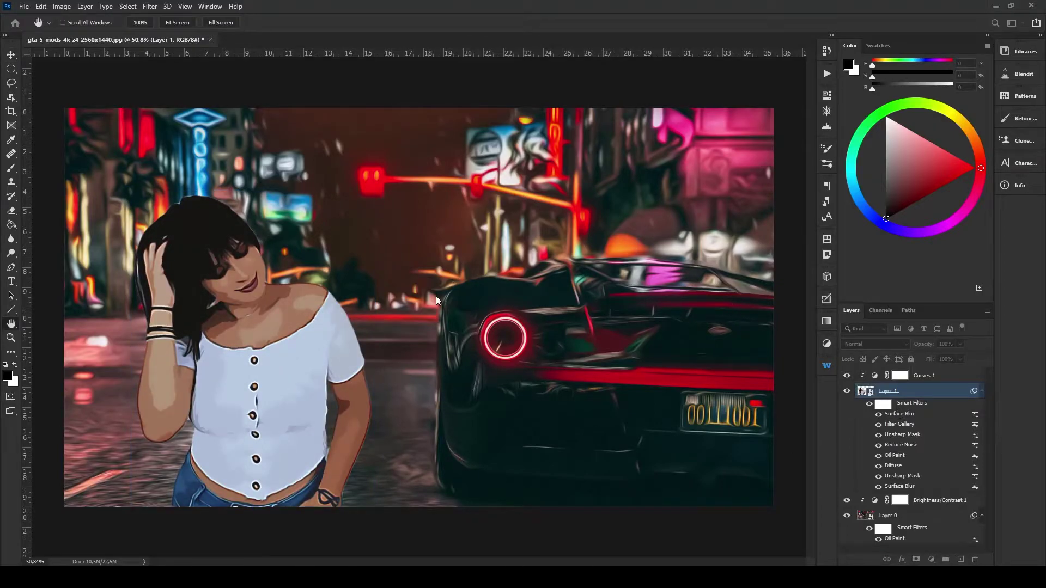
Collapse the smart filter lists and add a Levels adjustment above the street.
{"action": "key", "text": "v"}
{"action": "left_click", "coordinate": [982, 391]}
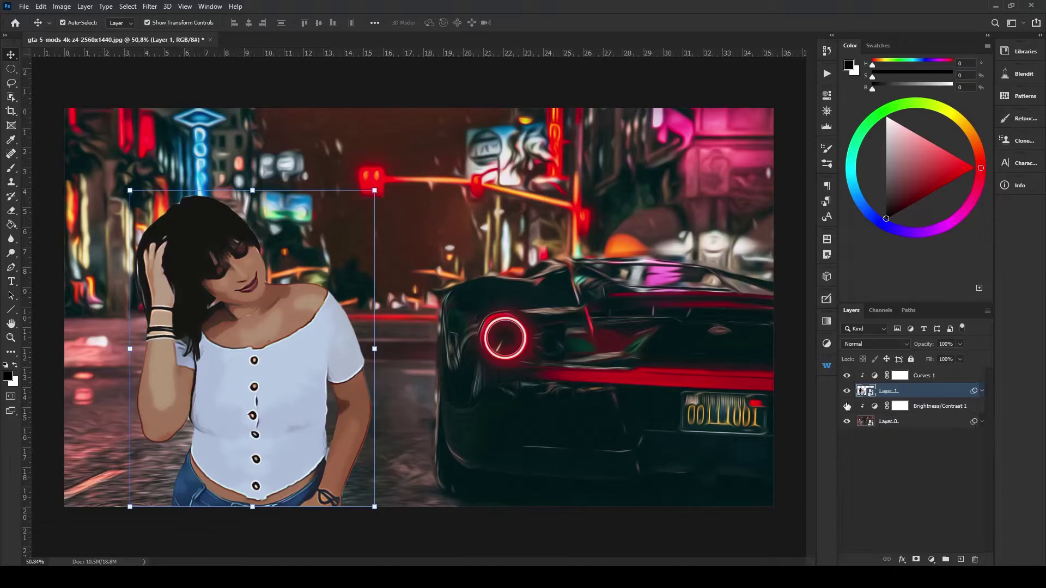
{"action": "left_click", "coordinate": [936, 406]}
{"action": "left_click", "coordinate": [931, 560]}
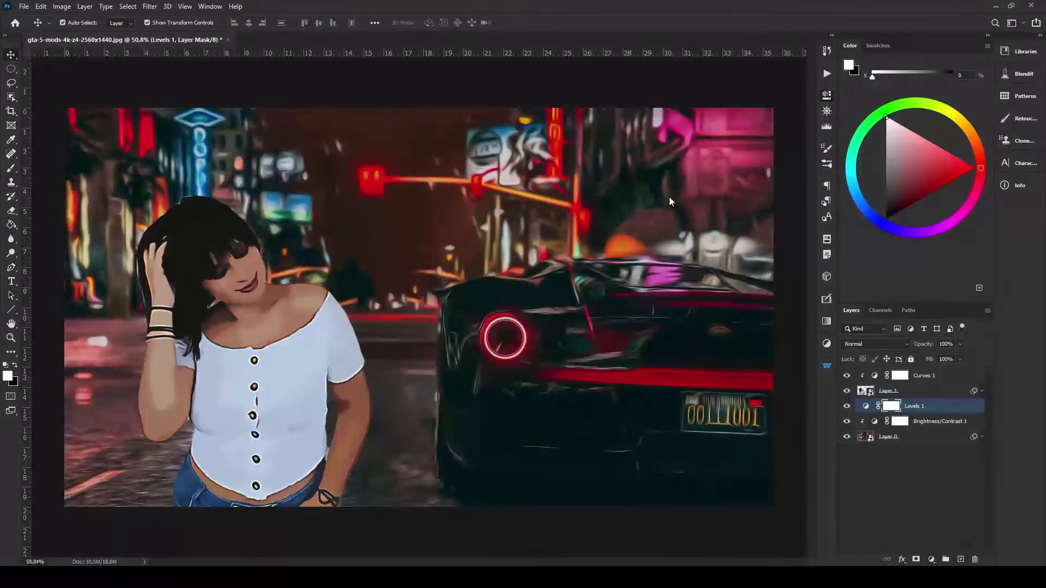
Paint a black spot on the Levels mask and scale it up to cover the image.
{"action": "key", "text": "b"}
{"action": "key", "text": "x"}
{"action": "left_click", "coordinate": [425, 296]}
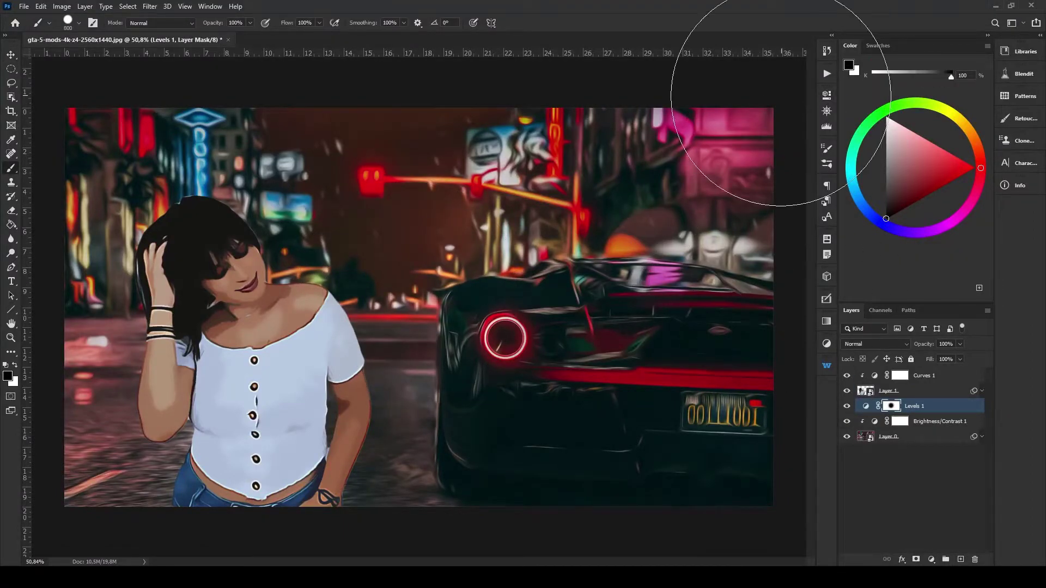
{"action": "key", "text": "ctrl+t"}
{"action": "left_click_drag", "start_coordinate": [566, 167], "coordinate": [768, 136]}
{"action": "key", "text": "Return"}
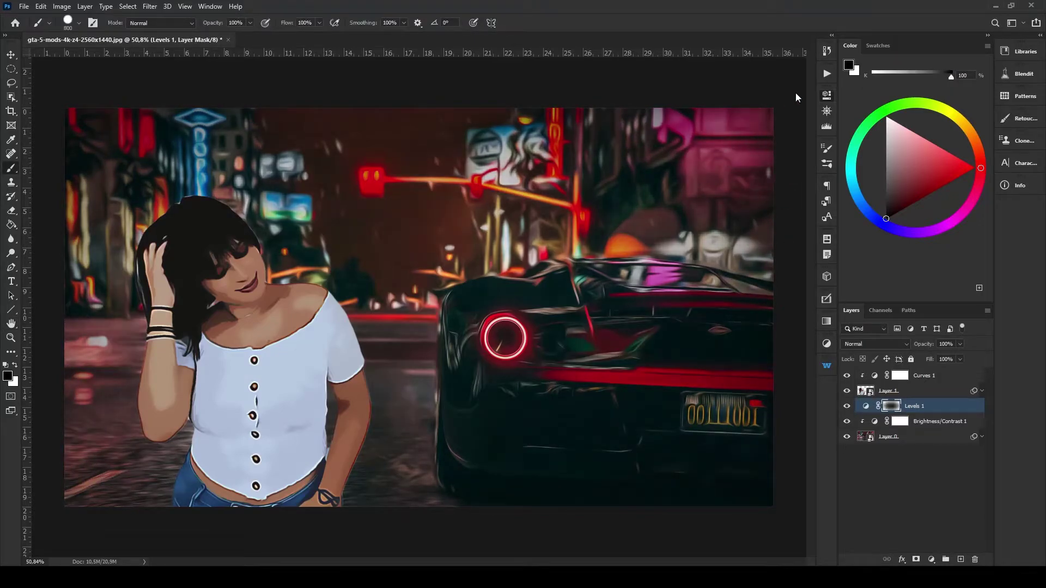
{"action": "key", "text": "ctrl+t"}
Add a Brightness/Contrast 2 adjustment above Curves 1, clipped with Ctrl+Alt+G.
{"action": "key", "text": "Escape"}
{"action": "left_click", "coordinate": [890, 485]}
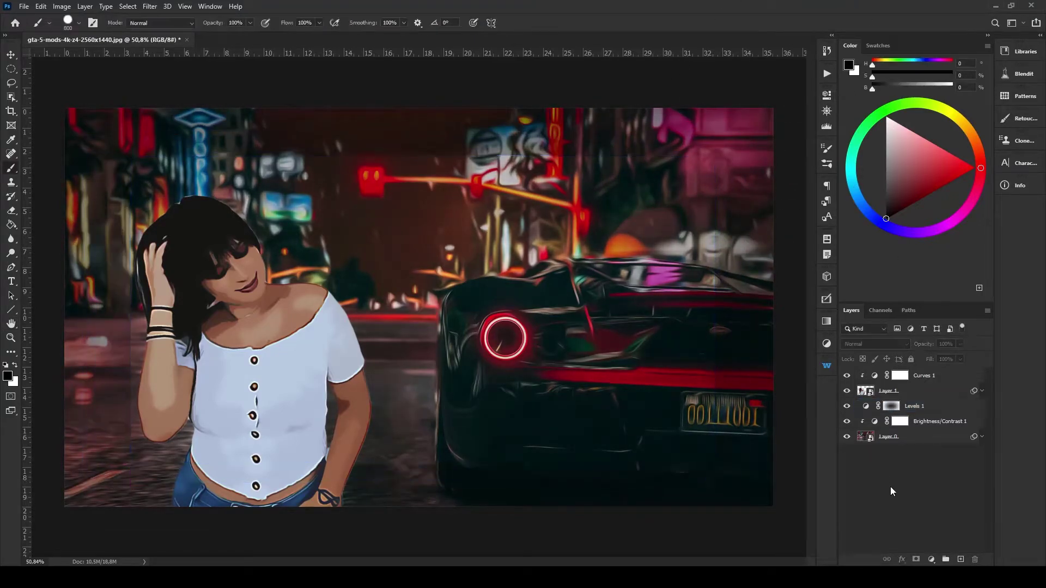
{"action": "left_click", "coordinate": [893, 390]}
{"action": "key", "text": "ctrl+t"}
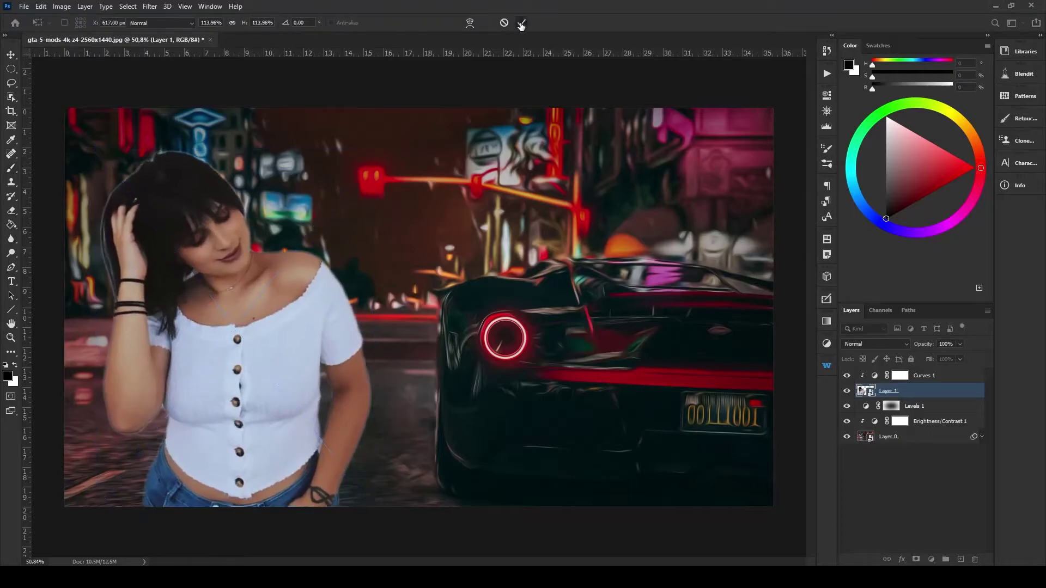
{"action": "key", "text": "Escape"}
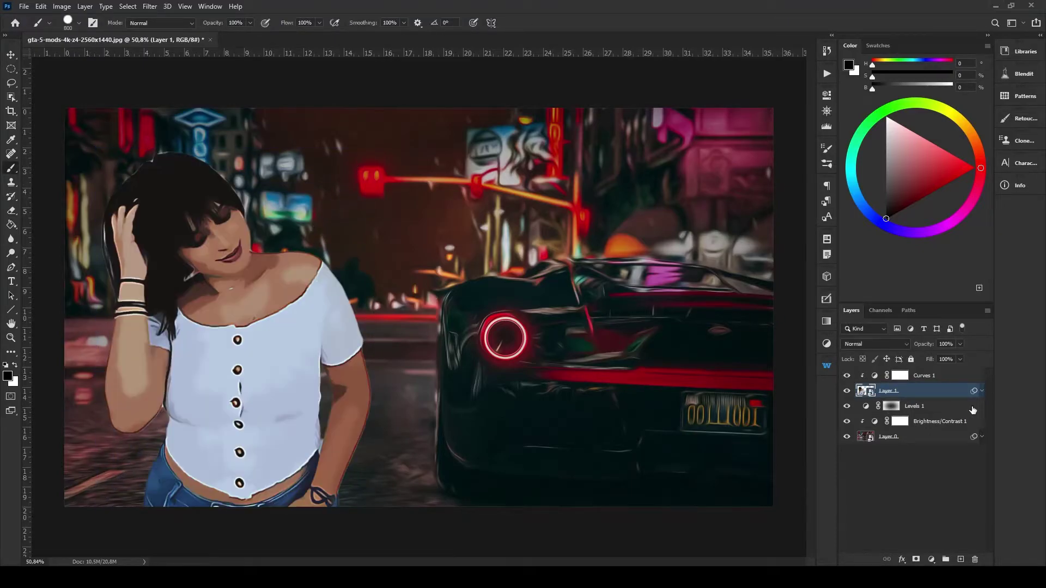
{"action": "left_click", "coordinate": [931, 560]}
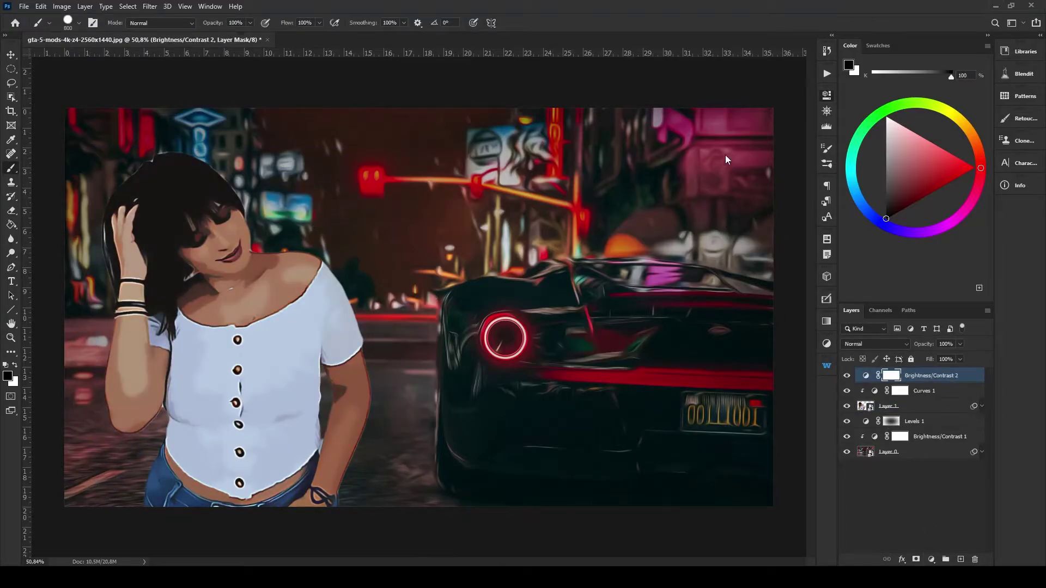
{"action": "key", "text": "ctrl+alt+g"}
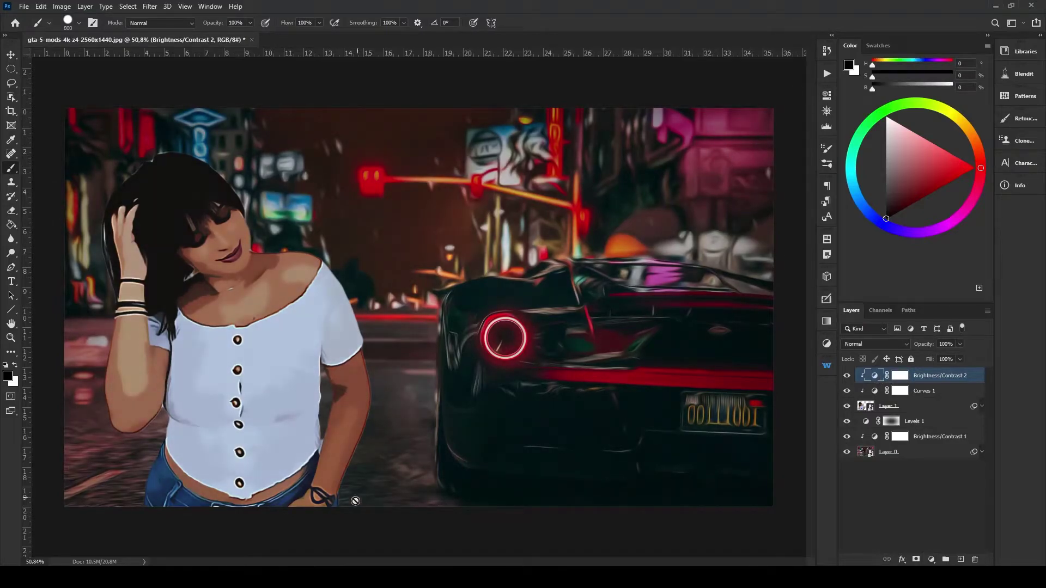
Try moving Reduce Noise below Oil Paint in the woman's smart filters, then undo it.
{"action": "left_click", "coordinate": [926, 406]}
{"action": "key", "text": "h"}
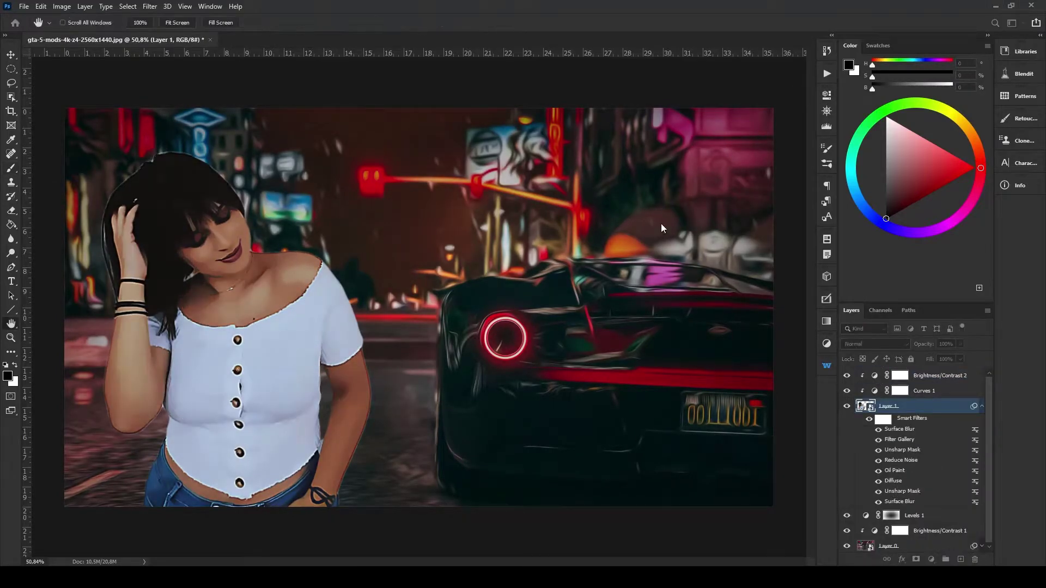
{"action": "key", "text": "b"}
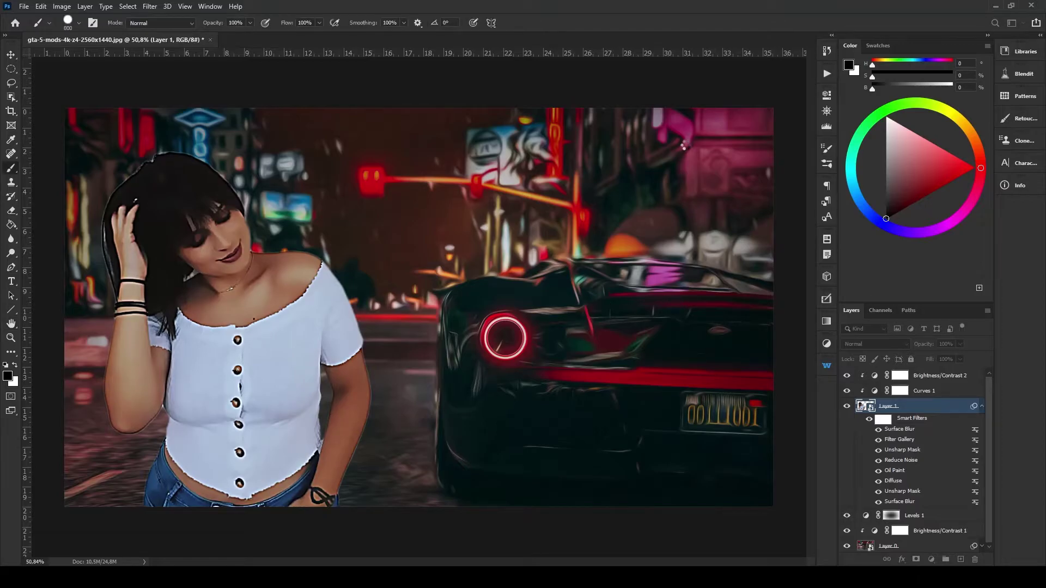
{"action": "key", "text": "h"}
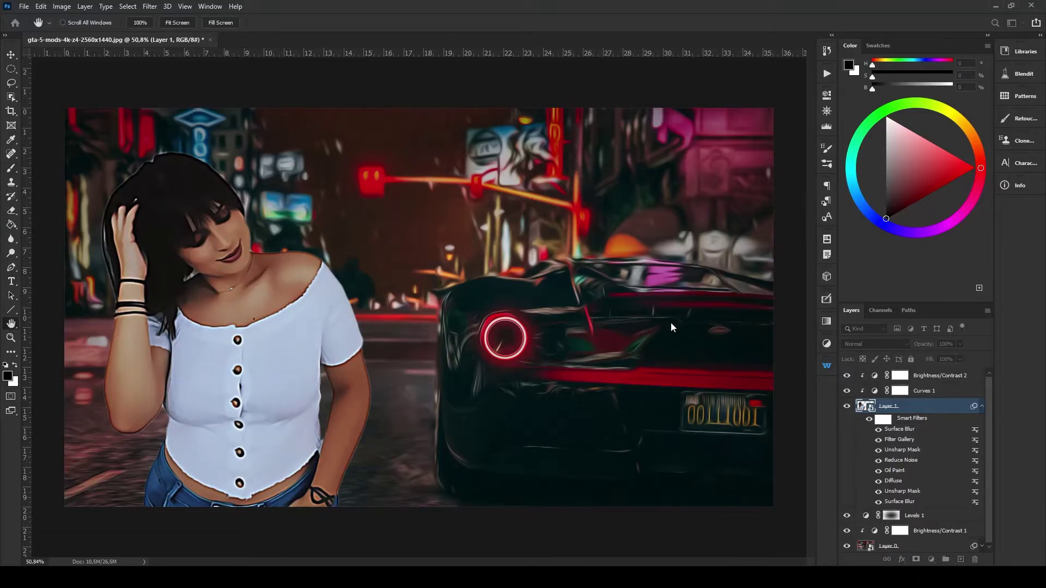
{"action": "key", "text": "b"}
{"action": "mouse_move", "coordinate": [901, 460]}
{"action": "left_mouse_down"}
{"action": "mouse_move", "coordinate": [897, 475]}
{"action": "mouse_move", "coordinate": [900, 440]}
{"action": "left_mouse_up"}
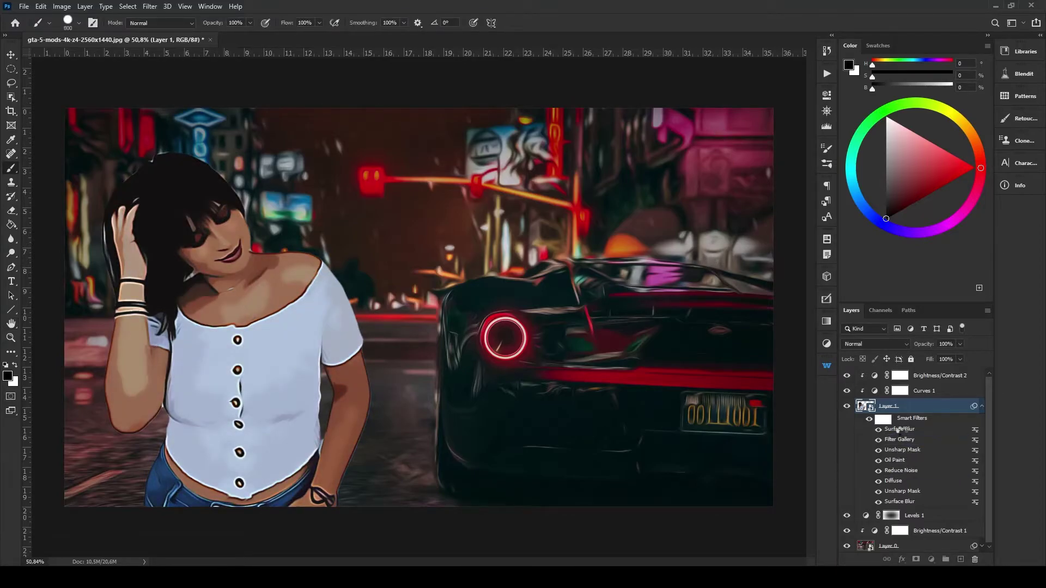
{"action": "key", "text": "h"}
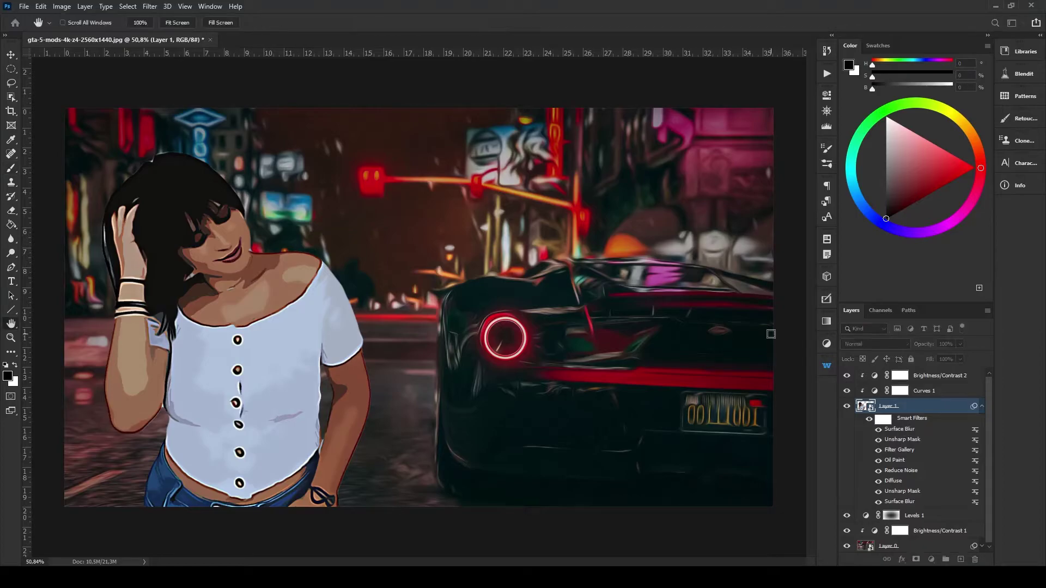
{"action": "key", "text": "ctrl+z"}
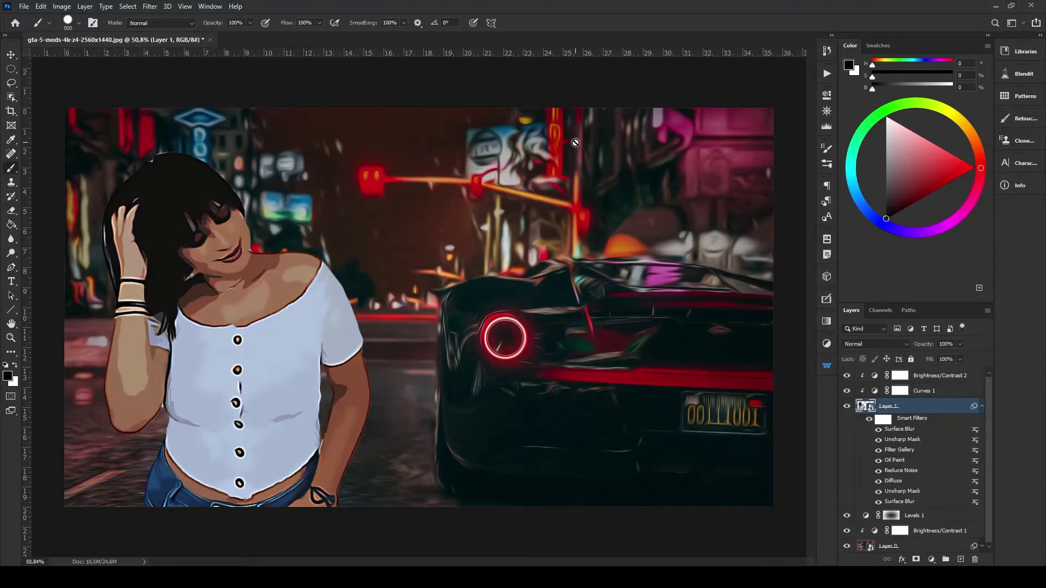
Reapply extra Unsharp Mask and Diffuse smart filters on the woman's layer.
{"action": "key", "text": "ctrl+shift+z"}
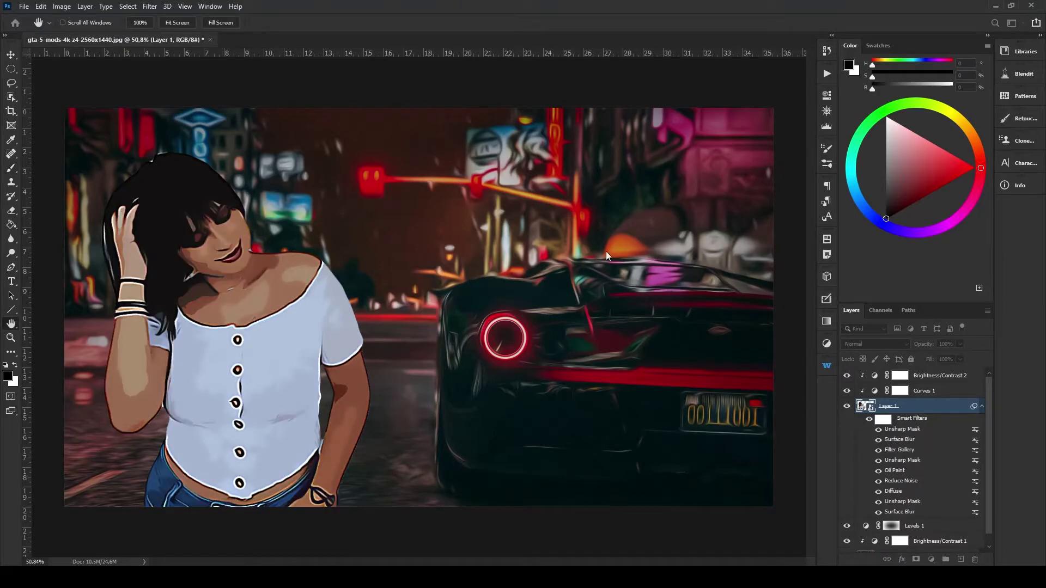
{"action": "key", "text": "b"}
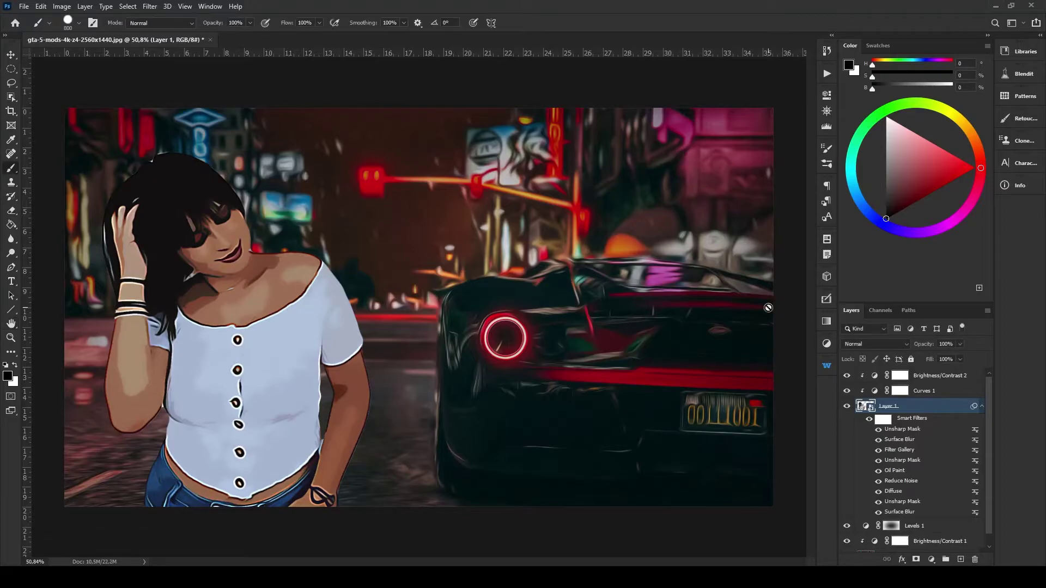
{"action": "key", "text": "ctrl+shift+z"}
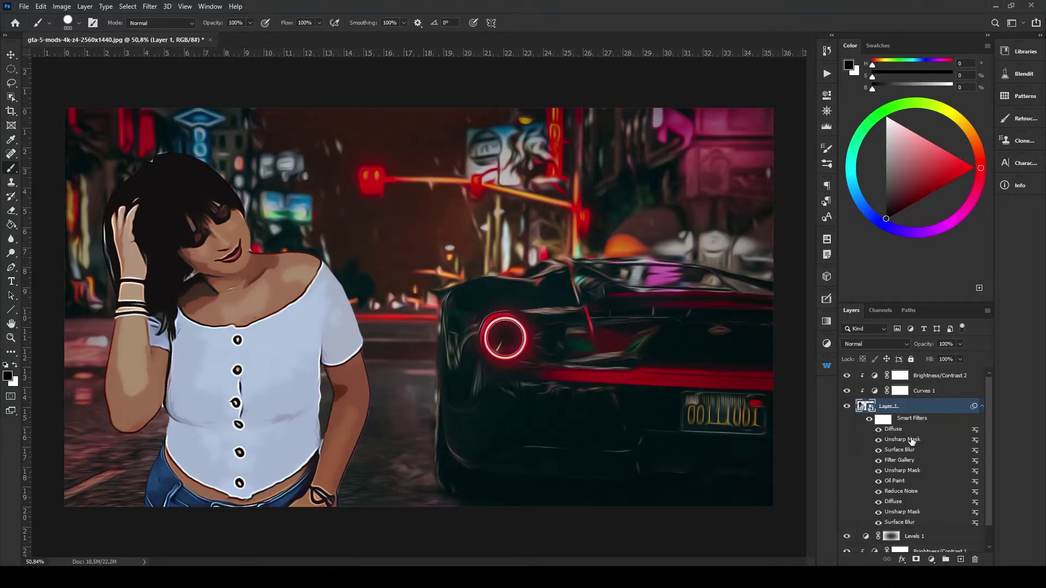
Load the woman's shape as a selection, stroke it black on new Layer 2, and reselect.
{"action": "left_click", "coordinate": [981, 405]}
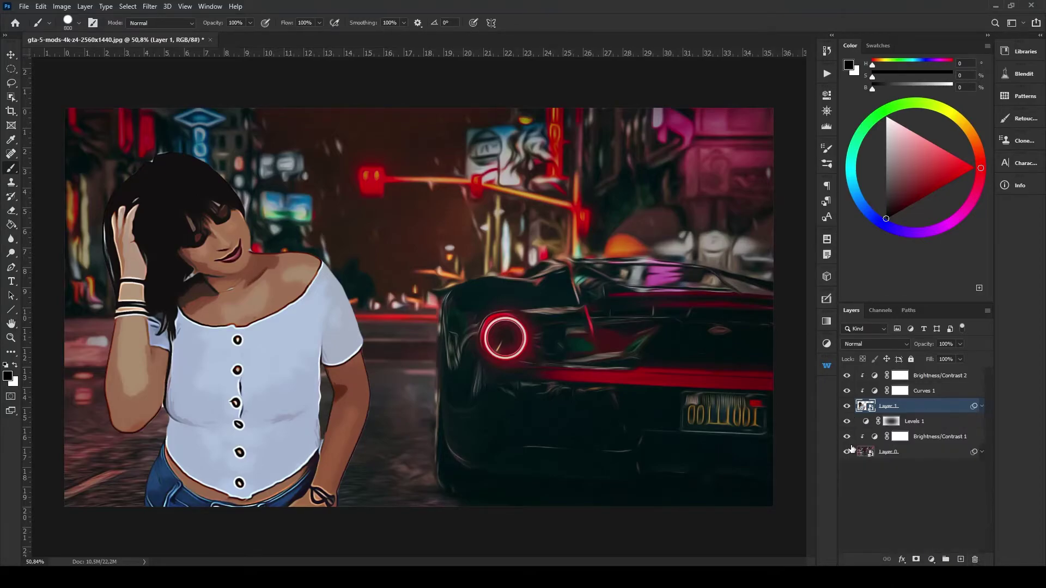
{"action": "left_click", "coordinate": [900, 375]}
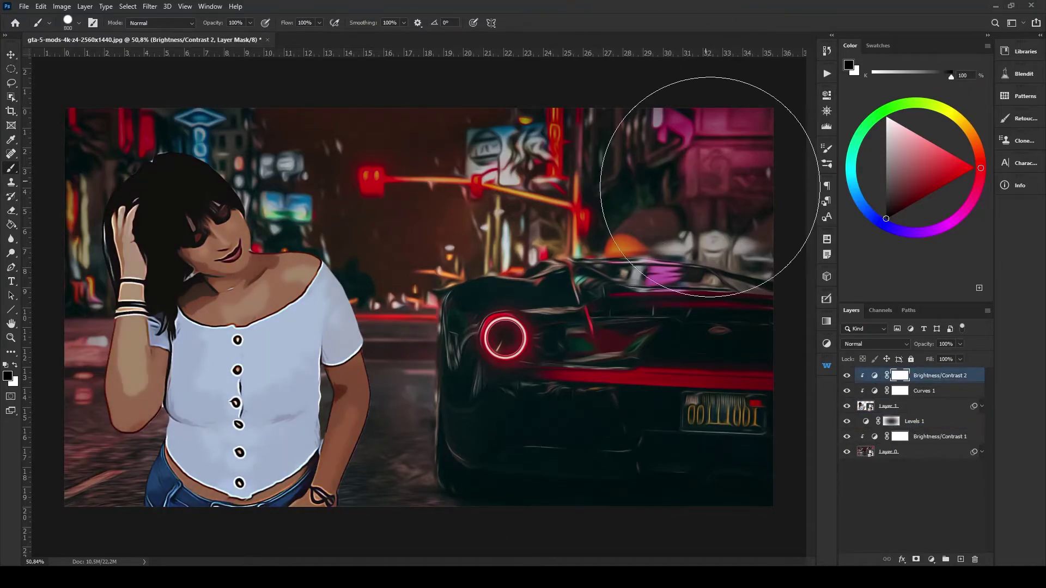
{"action": "left_click", "coordinate": [960, 559]}
{"action": "left_click", "coordinate": [865, 421], "text": "ctrl"}
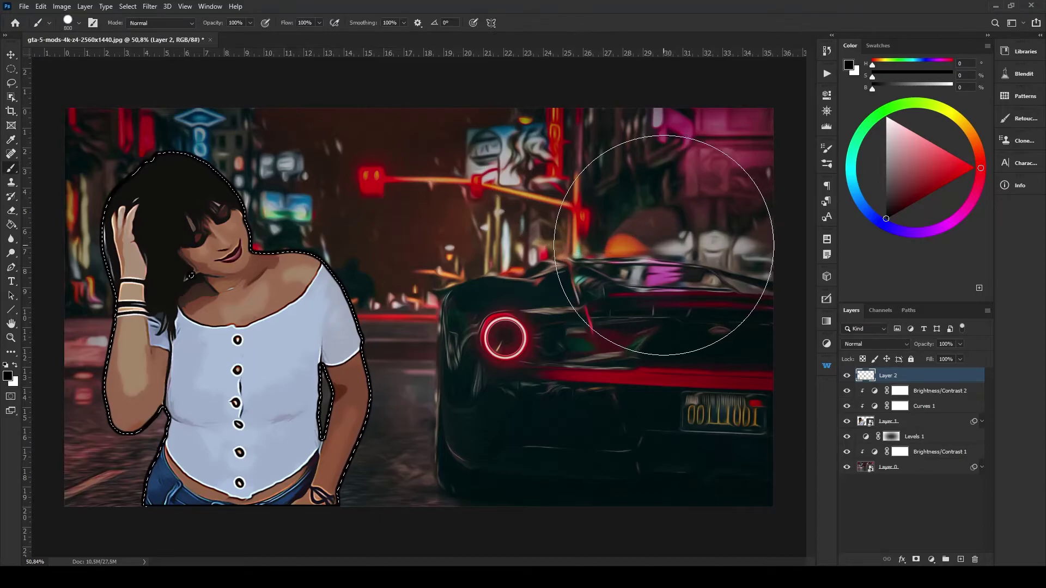
{"action": "key", "text": "ctrl+d"}
{"action": "key", "text": "e"}
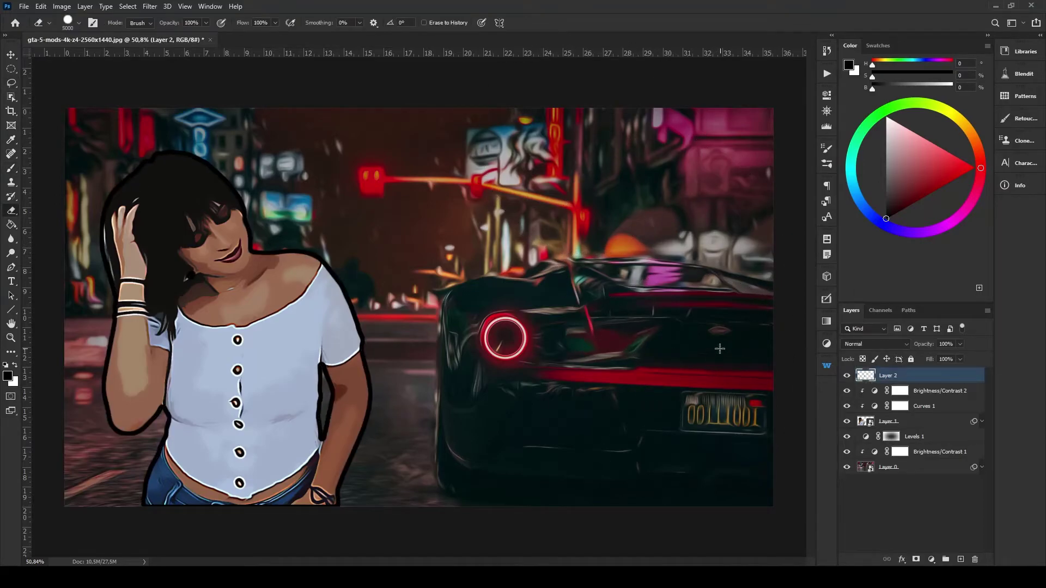
{"action": "key", "text": "ctrl+shift+d"}
Refine the selection around the shirt–right-arm gap with Object Selection and Lasso, returning to Layer 2.
{"action": "key", "text": "w"}
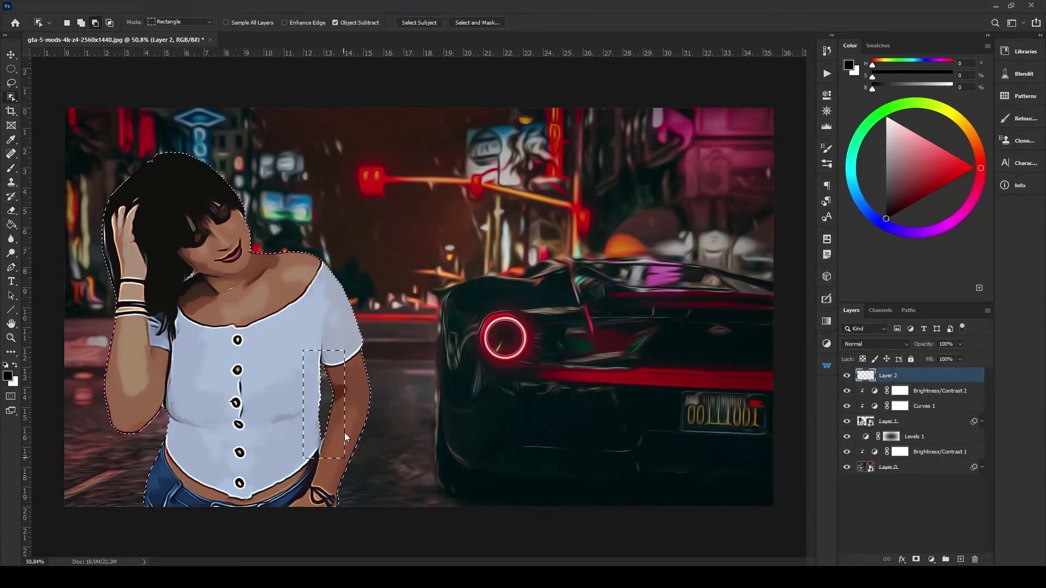
{"action": "key", "text": "alt+bracketleft"}
{"action": "key", "text": "alt+bracketleft"}
{"action": "key", "text": "alt+bracketleft"}
{"action": "left_click_drag", "start_coordinate": [310, 381], "coordinate": [349, 414]}
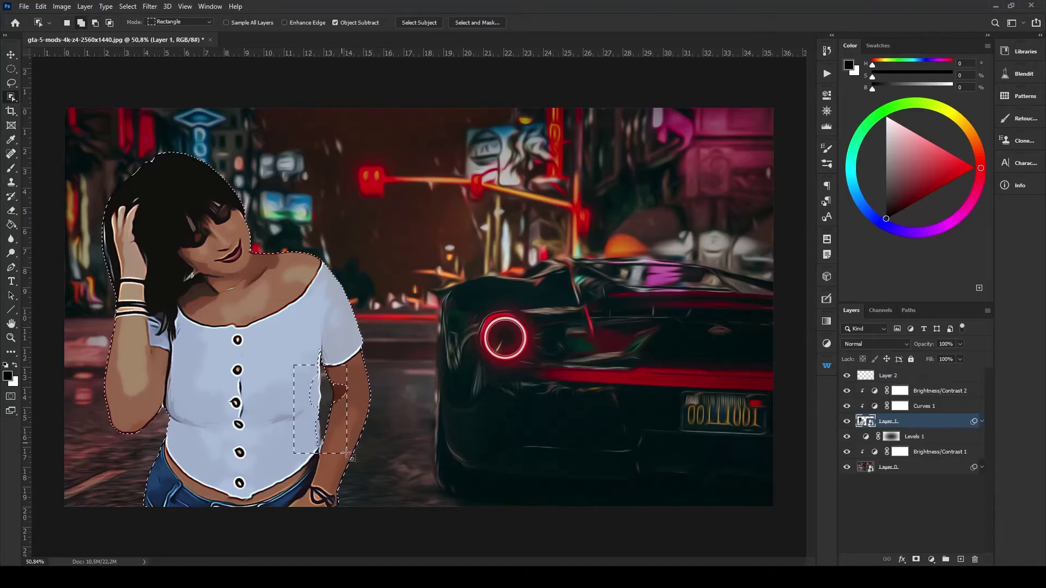
{"action": "scroll", "coordinate": [311, 361], "scroll_direction": "up", "scroll_amount": 2}
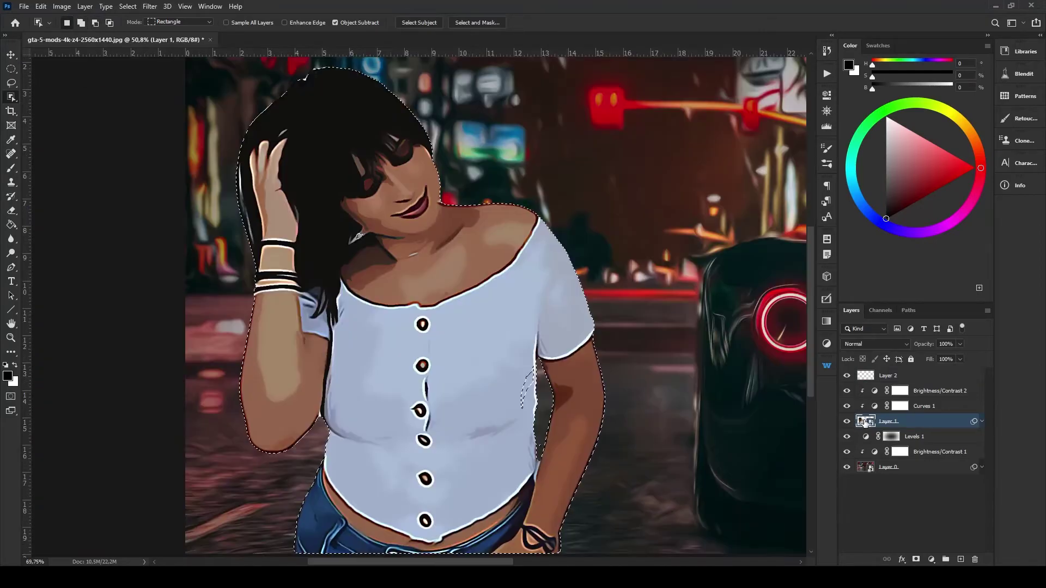
{"action": "key", "text": "l"}
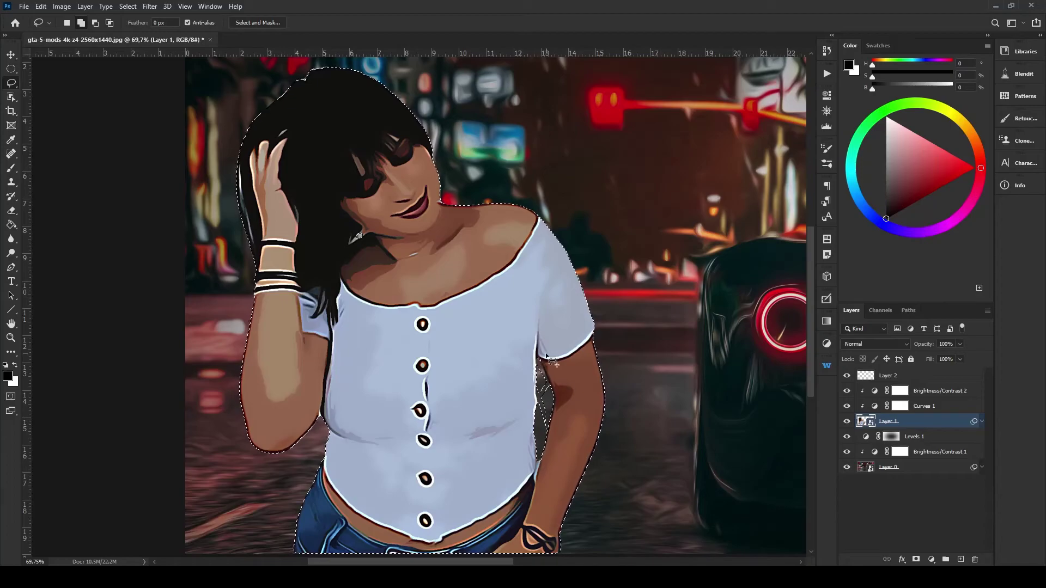
{"action": "left_click_drag", "start_coordinate": [540, 385], "coordinate": [540, 354]}
{"action": "key", "text": "alt+bracketright"}
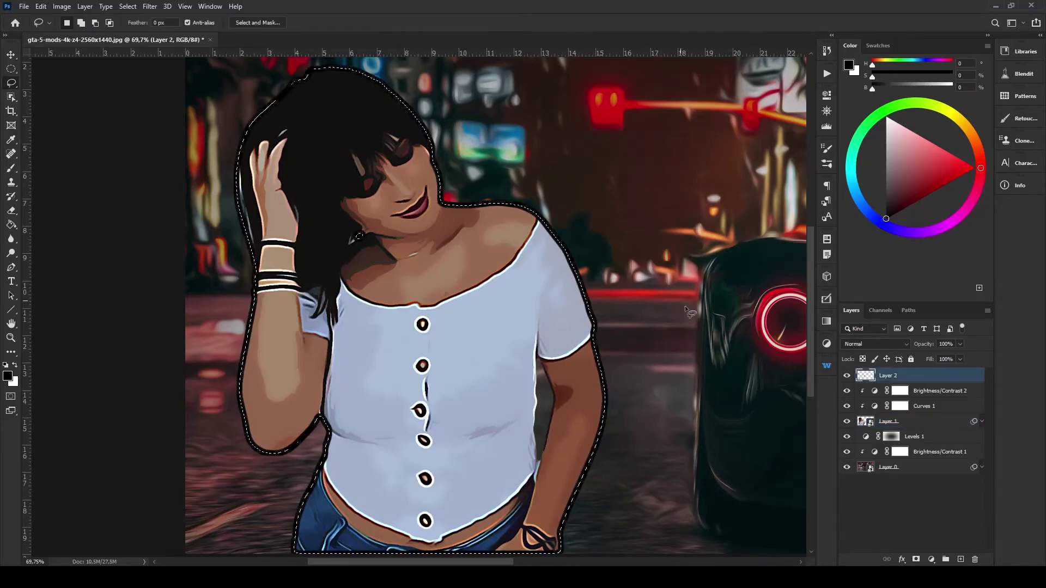
{"action": "scroll", "coordinate": [452, 244], "scroll_direction": "down", "scroll_amount": 2}
{"action": "left_click", "coordinate": [861, 421]}
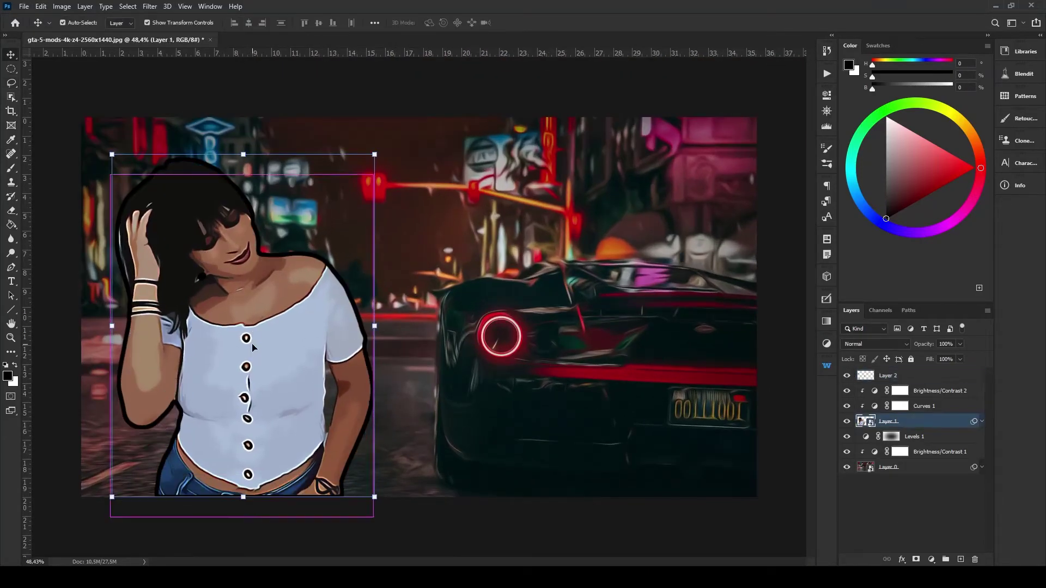
{"action": "double_click", "coordinate": [904, 526]}
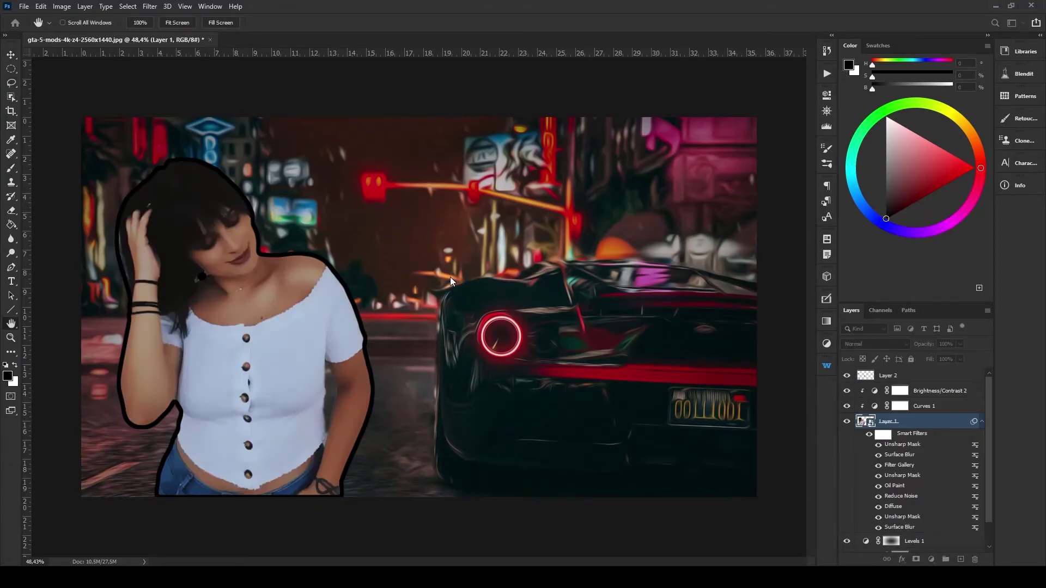
{"action": "key", "text": "l"}
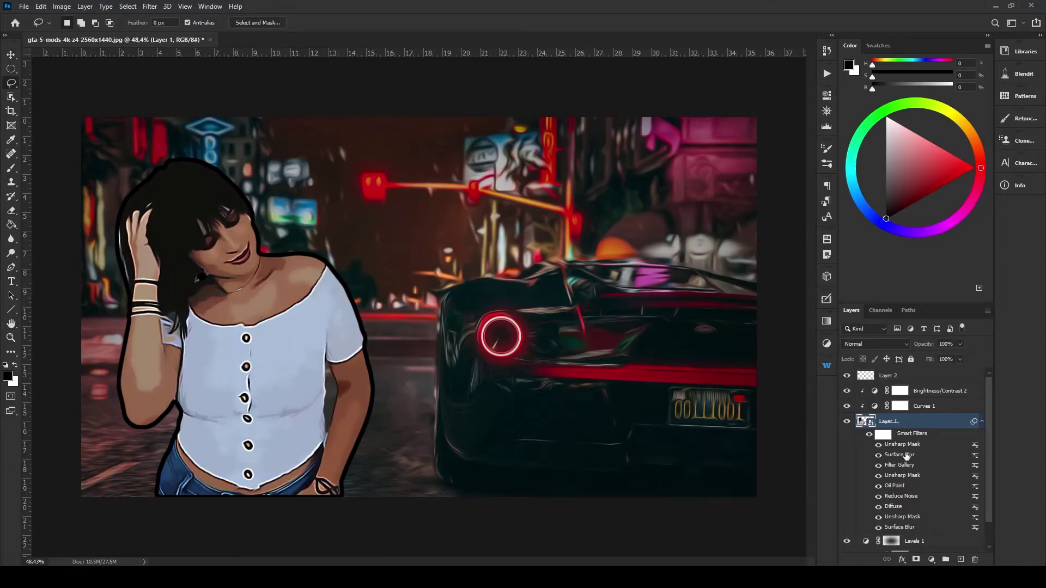
{"action": "double_click", "coordinate": [906, 457]}
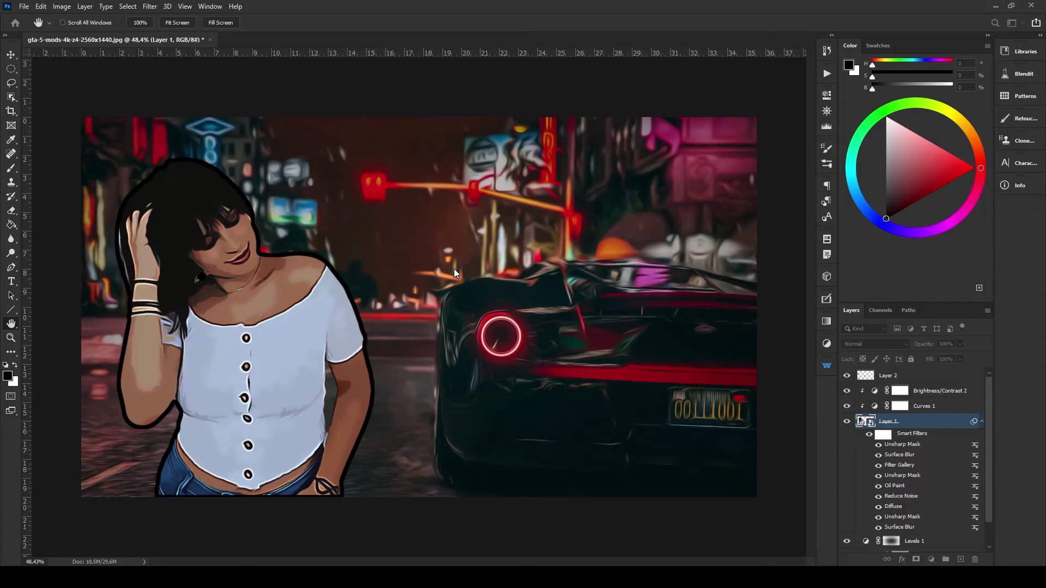
{"action": "key", "text": "i"}
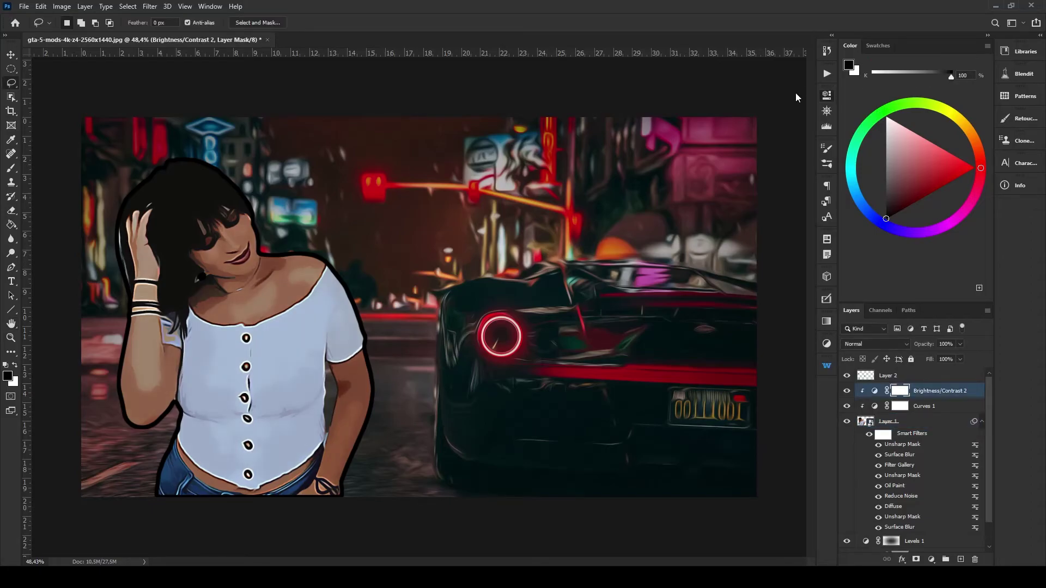
Add a darkening Brightness/Contrast 3 above Brightness/Contrast 2 and invert its mask.
{"action": "key", "text": "ctrl+j"}
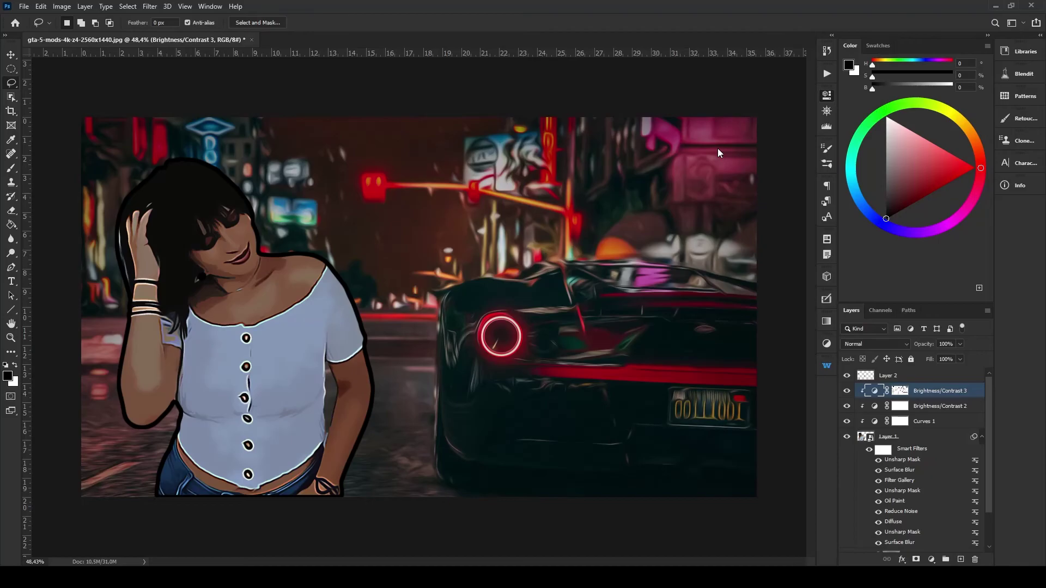
{"action": "key", "text": "ctrl+i"}
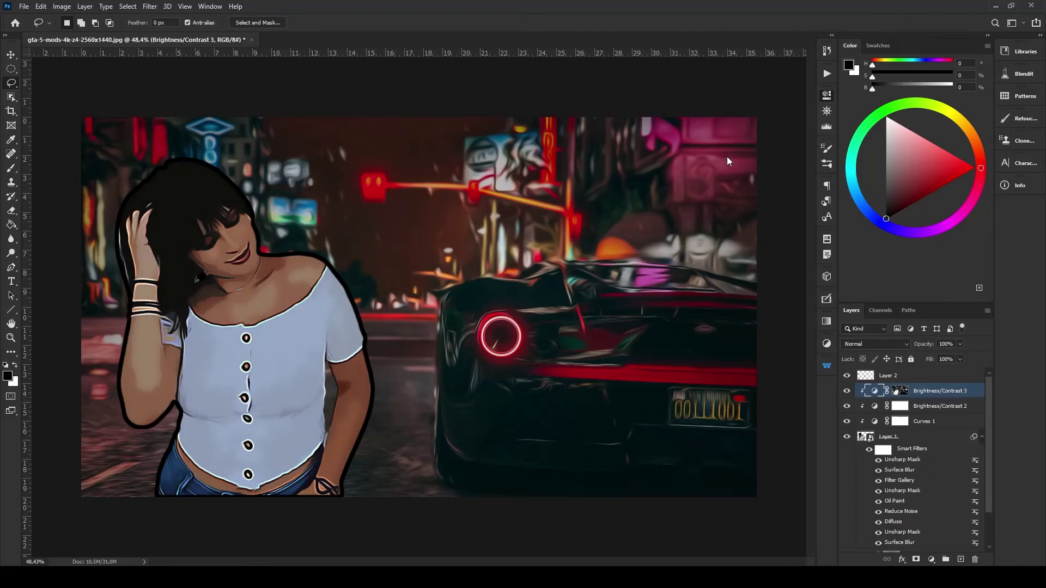